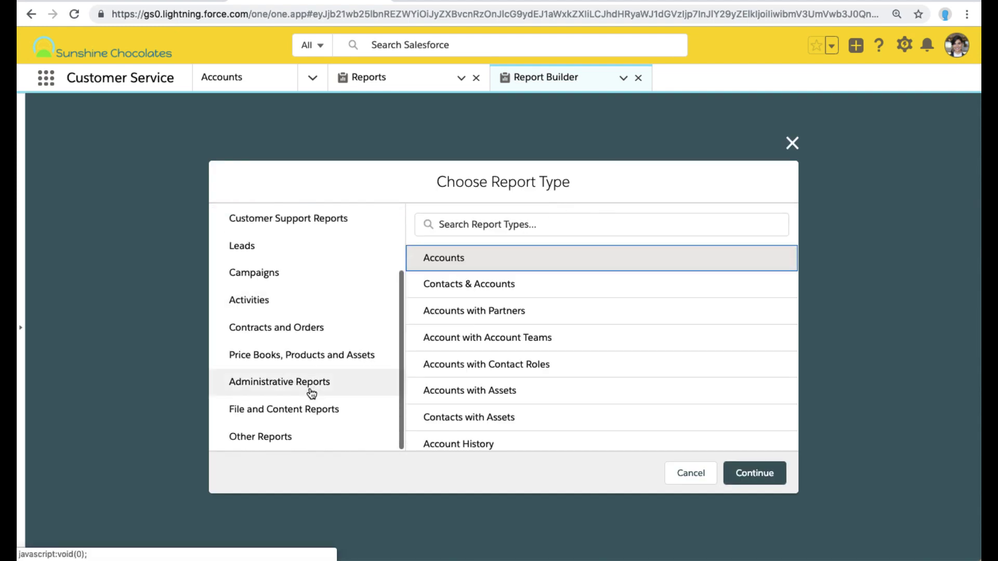
Start a Users report, search its fields for 'licen', find nothing, and discard it.
left_click(311, 391)
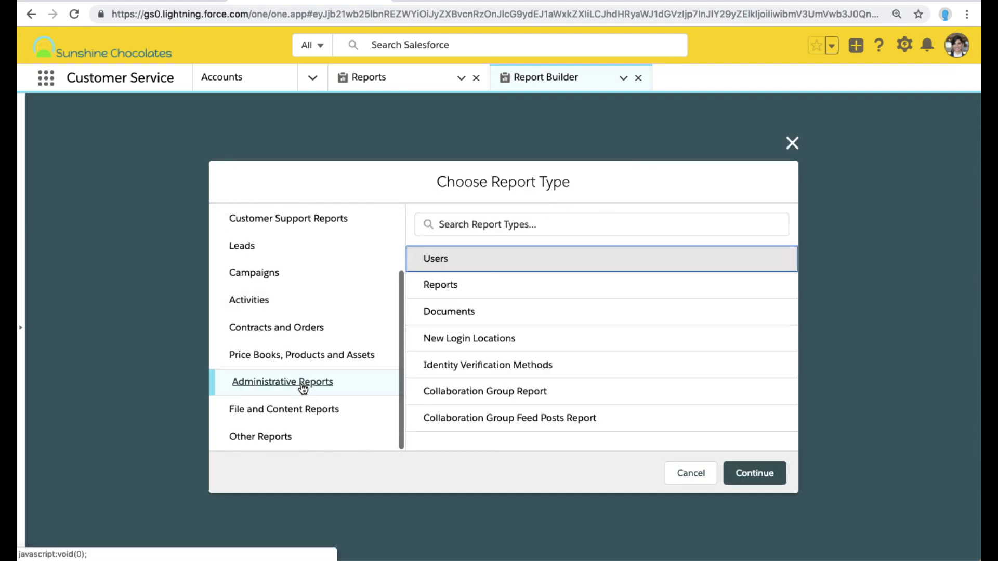
left_click(767, 471)
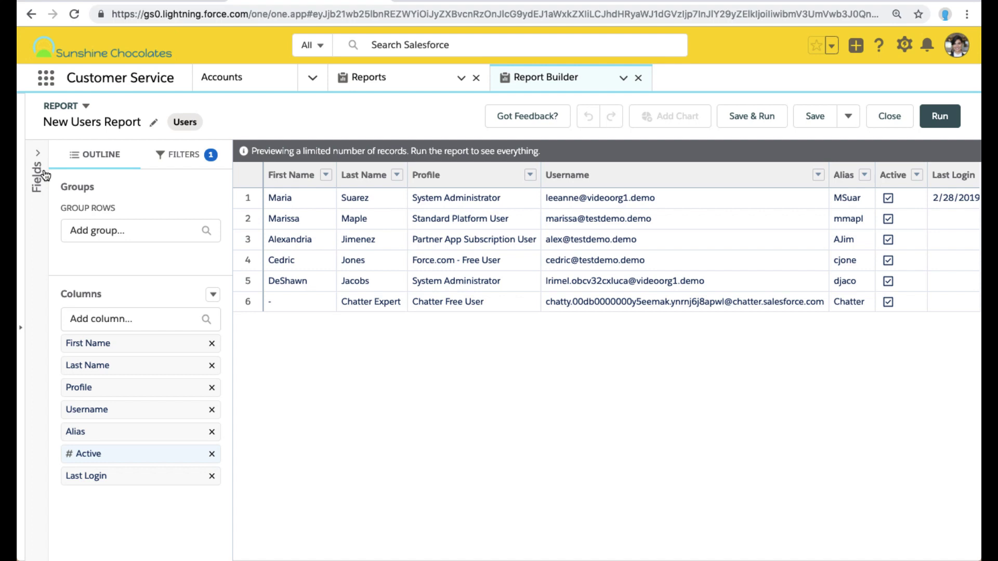
left_click(44, 174)
type("license")
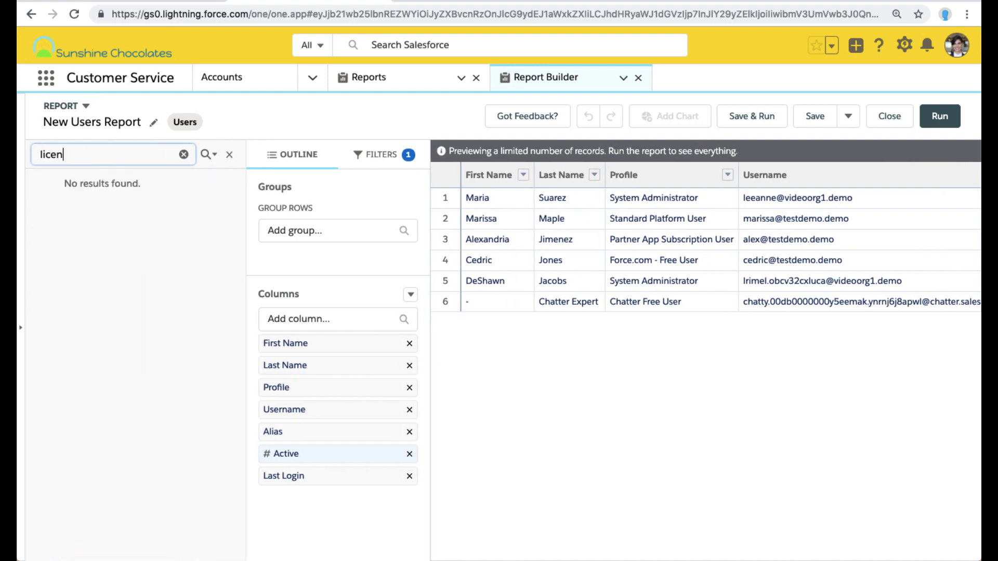
left_click(638, 78)
Find and open the Report Types setup page via Quick Find 'report type'.
left_click(496, 2)
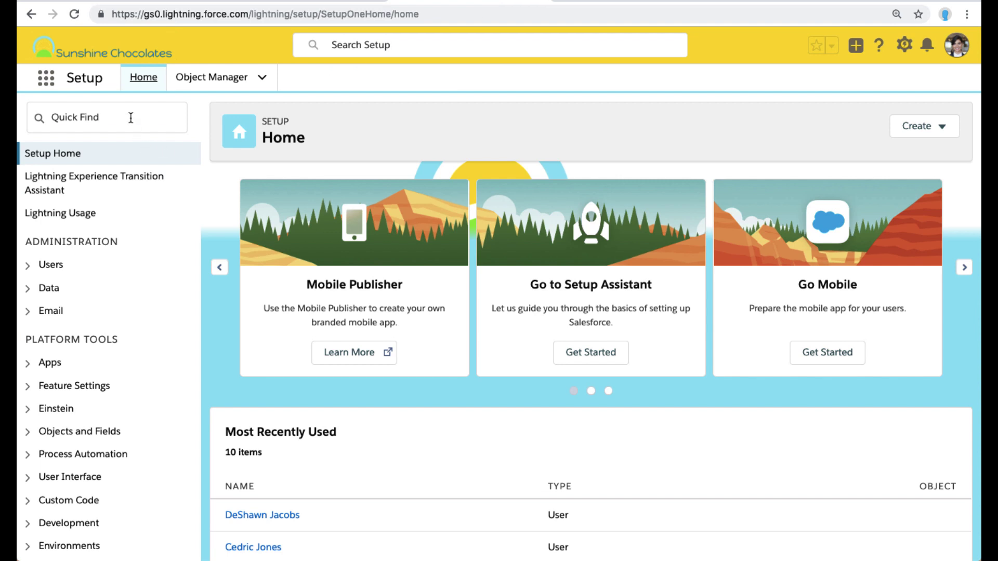
left_click(131, 118)
type("report type")
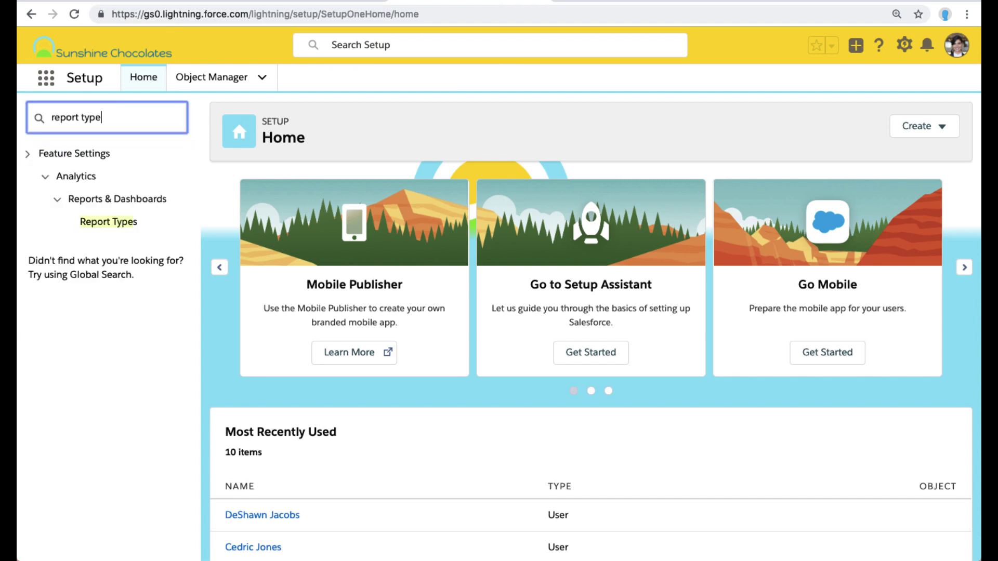
left_click(99, 221)
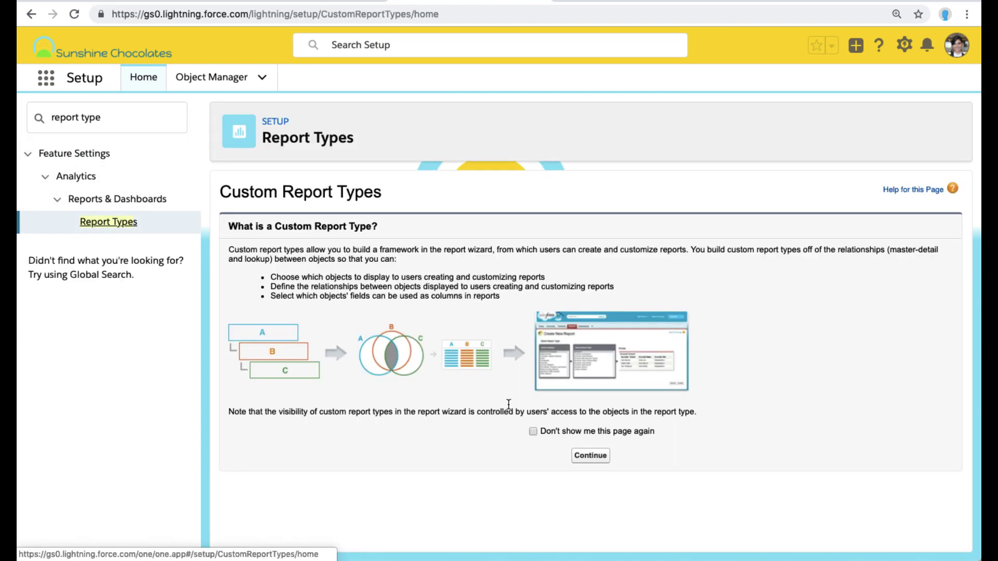
Begin a new custom report type with Users as the primary object.
left_click(591, 457)
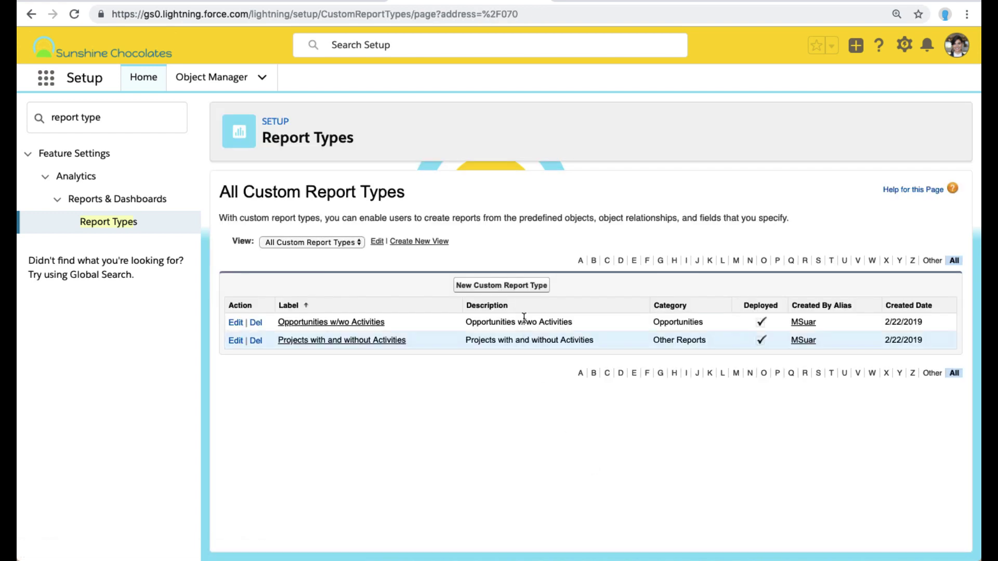
left_click(521, 287)
left_click(452, 349)
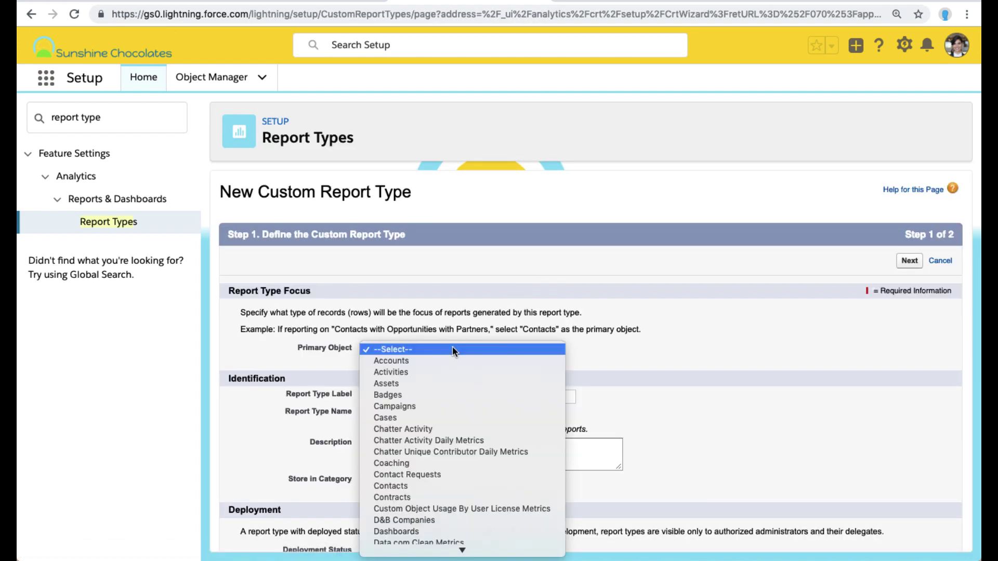
type("users")
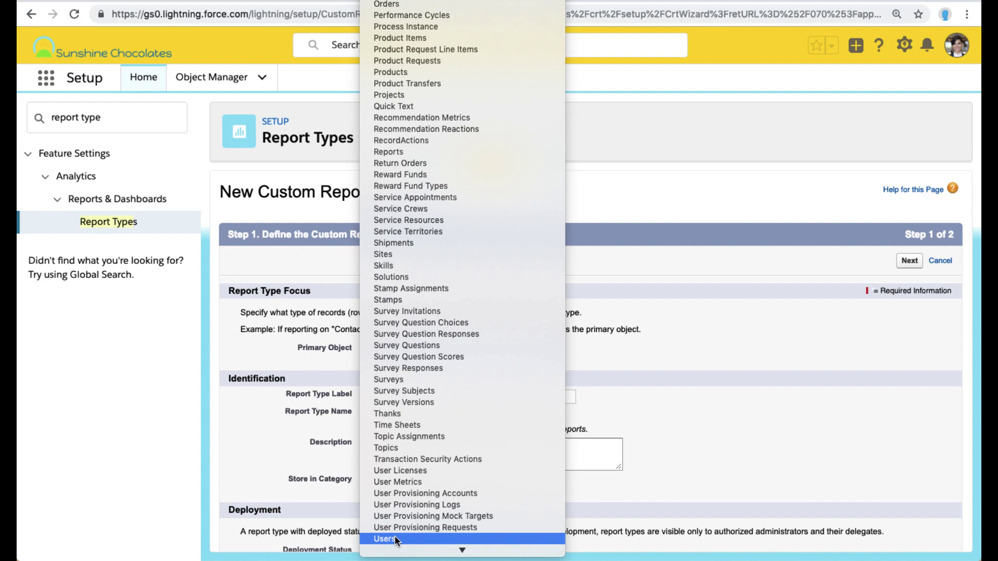
left_click(394, 535)
Enter 'Uses with License Data' as the report type label and description.
left_click(424, 397)
type("Uses")
key("Down")
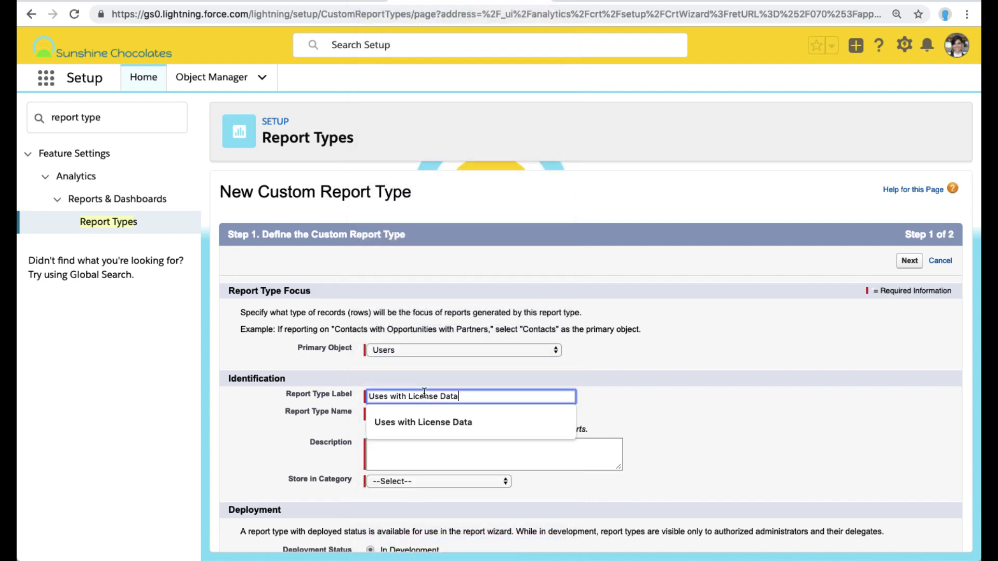
key("Return")
key("Tab")
key("Tab")
key("ctrl+v")
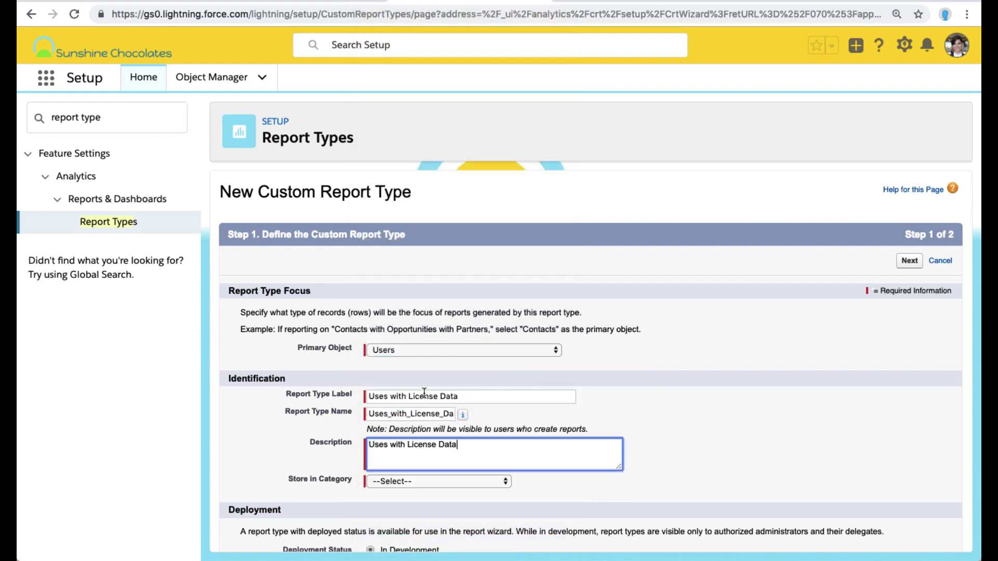
Store it in Administrative Reports, mark it Deployed, and continue to Step 2.
scroll(663, 430, "down", 2)
left_click(503, 412)
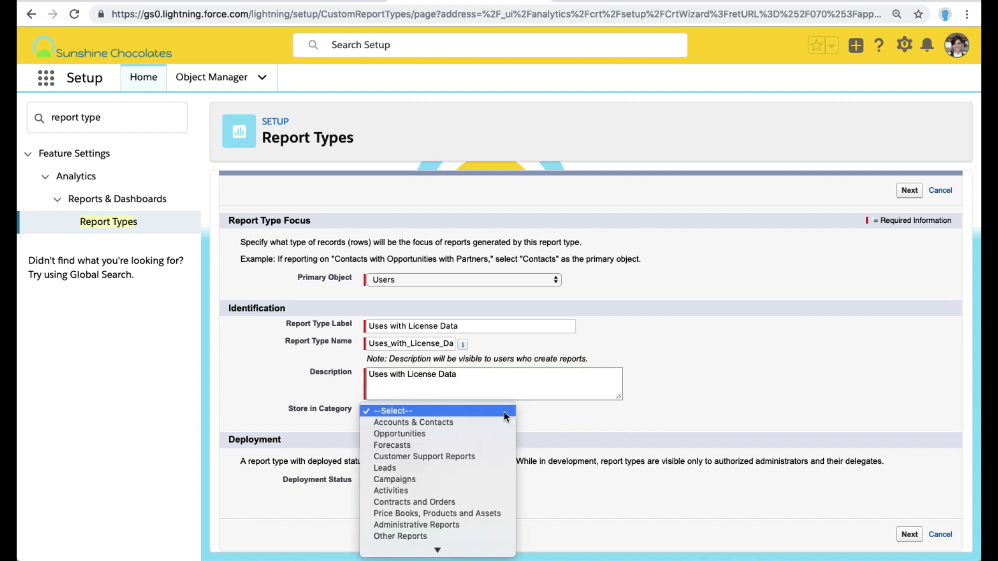
left_click(452, 525)
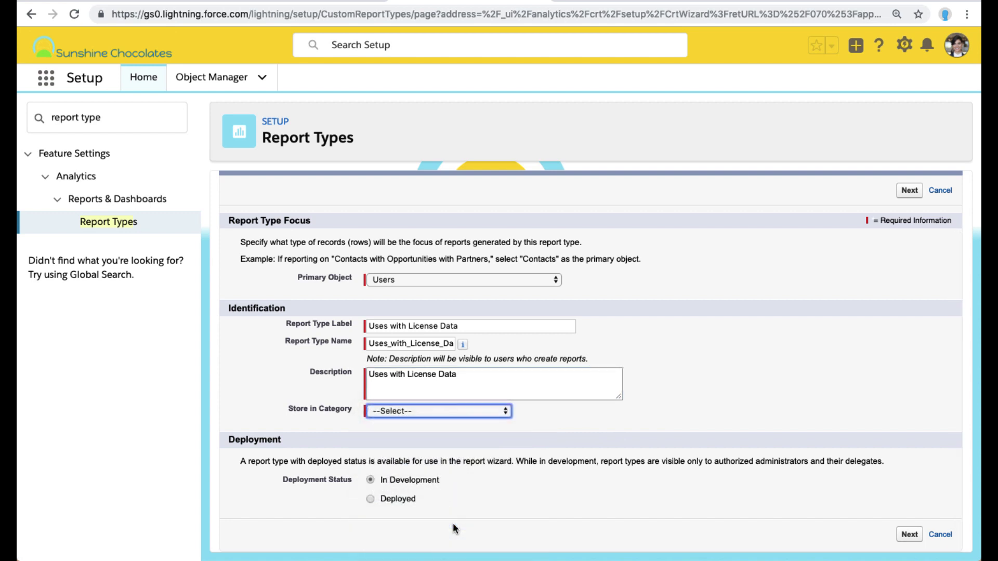
left_click(382, 499)
left_click(904, 537)
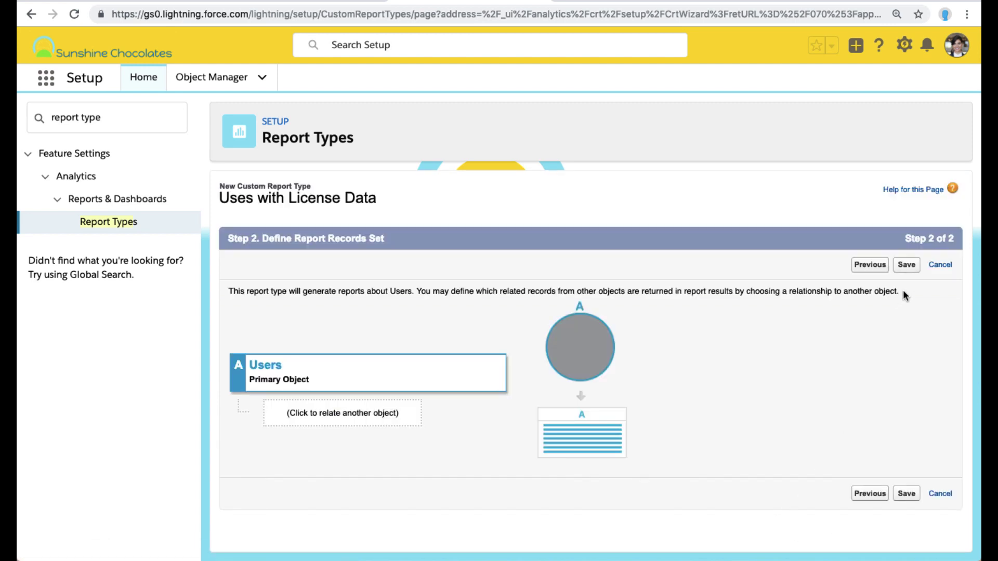
Save the report type and add a 'License Data' section to its field layout.
left_click(909, 266)
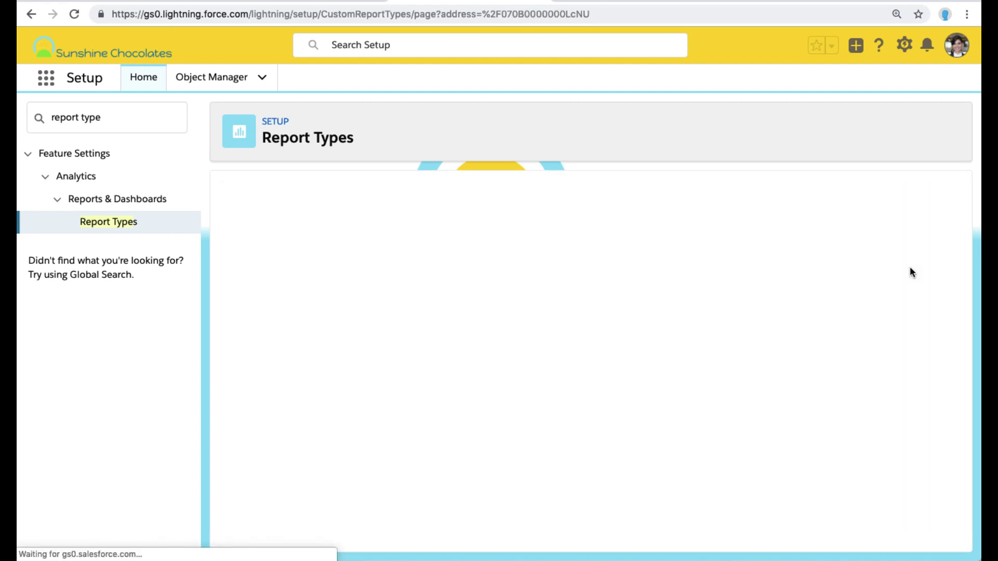
scroll(529, 444, "down", 3)
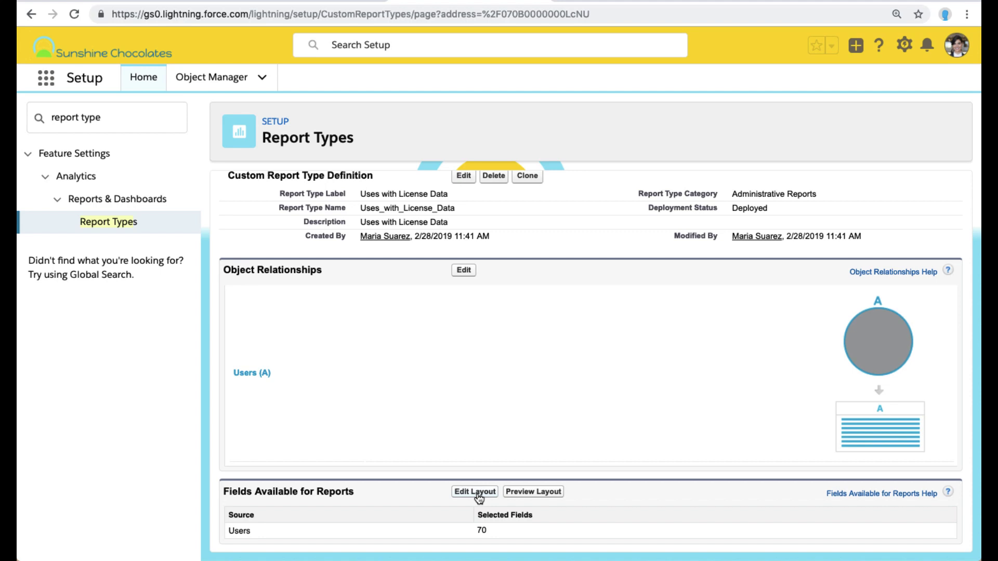
left_click(475, 492)
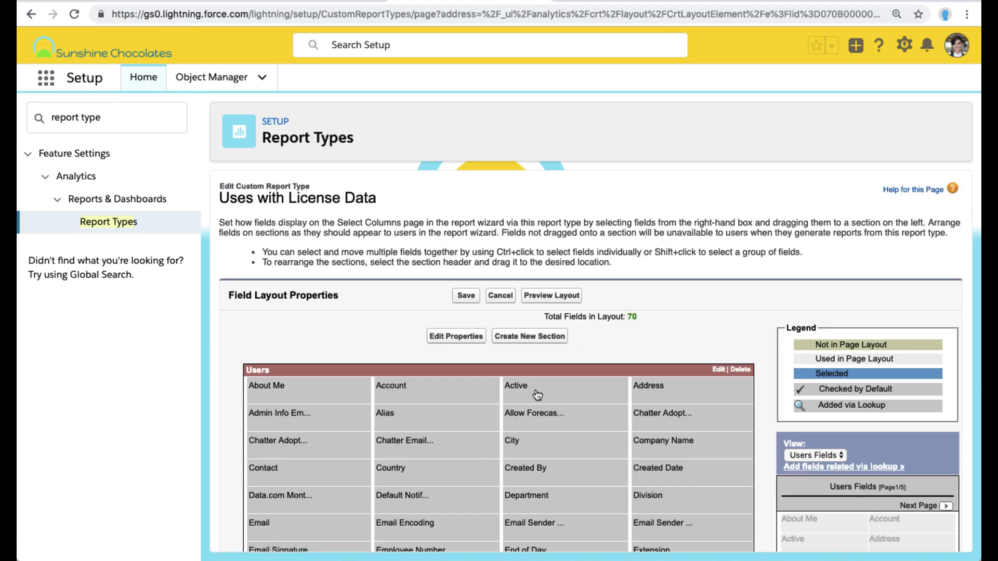
left_click(531, 337)
left_click(427, 398)
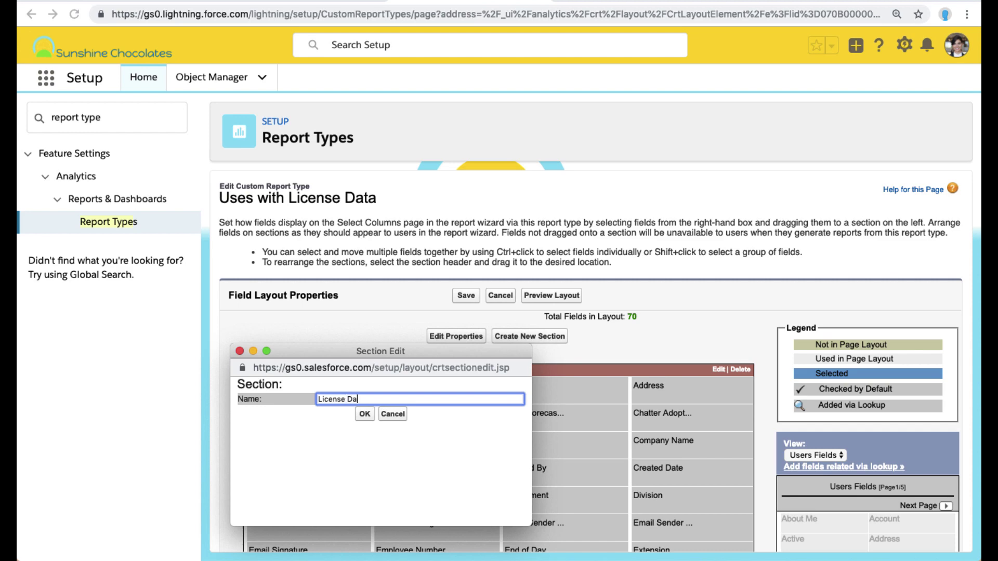
left_click(361, 416)
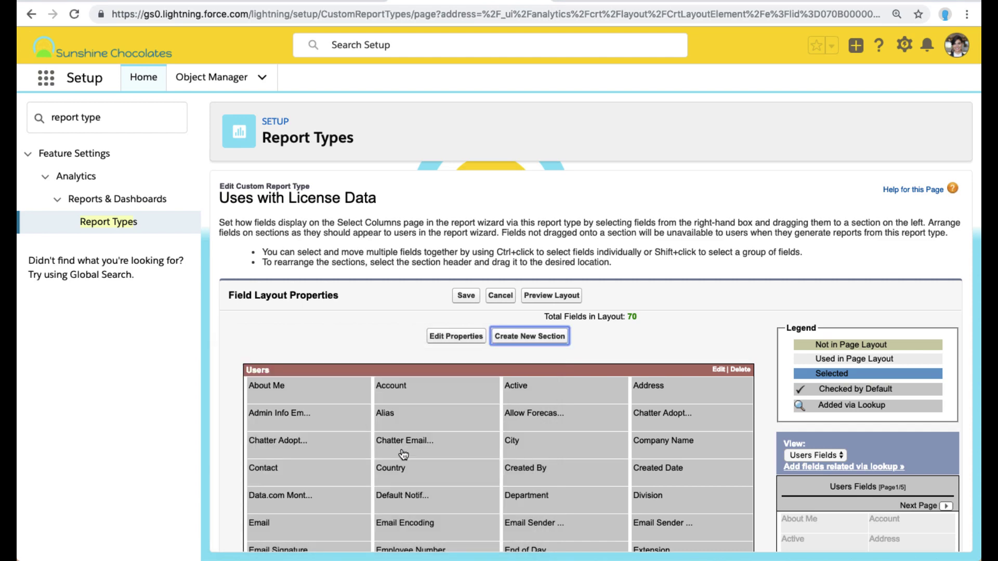
Browse the User License lookup fields via Users > Profile in the field picker.
scroll(403, 455, "down", 10)
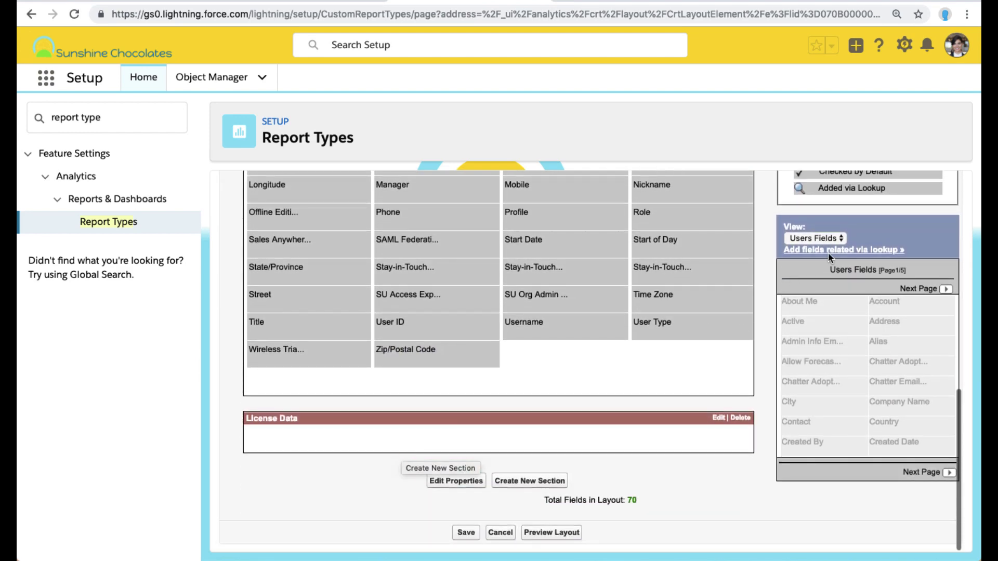
left_click(845, 251)
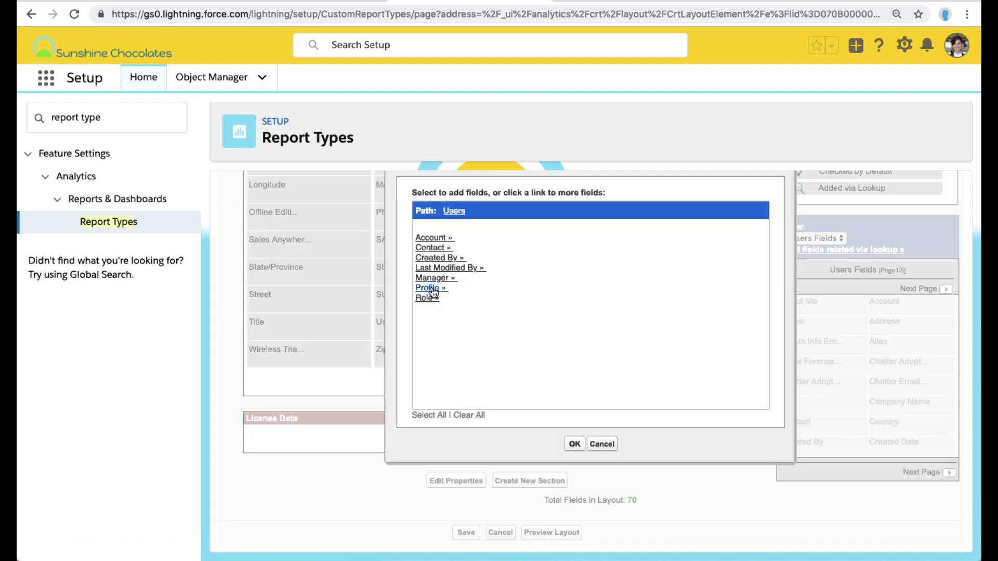
left_click(427, 289)
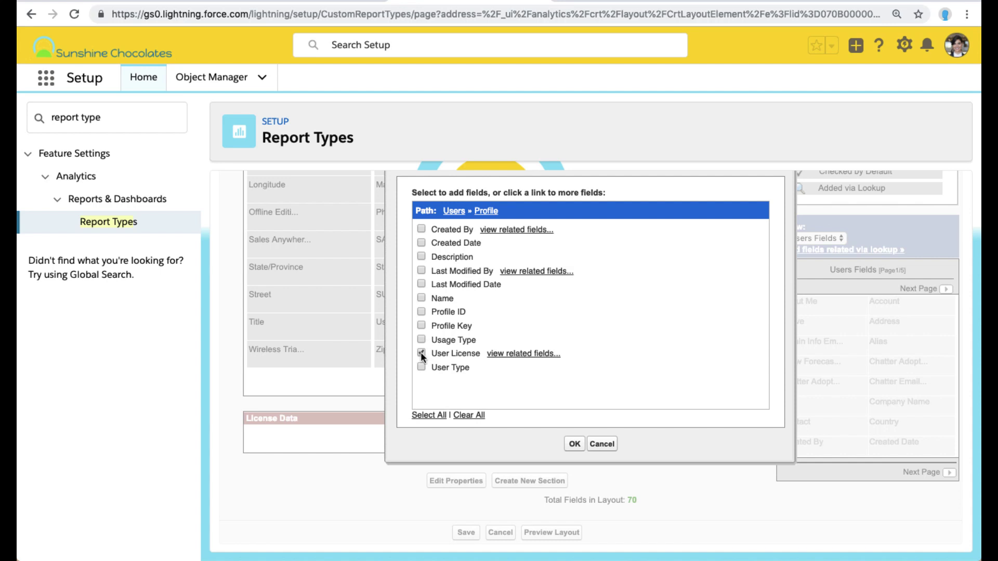
left_click(536, 354)
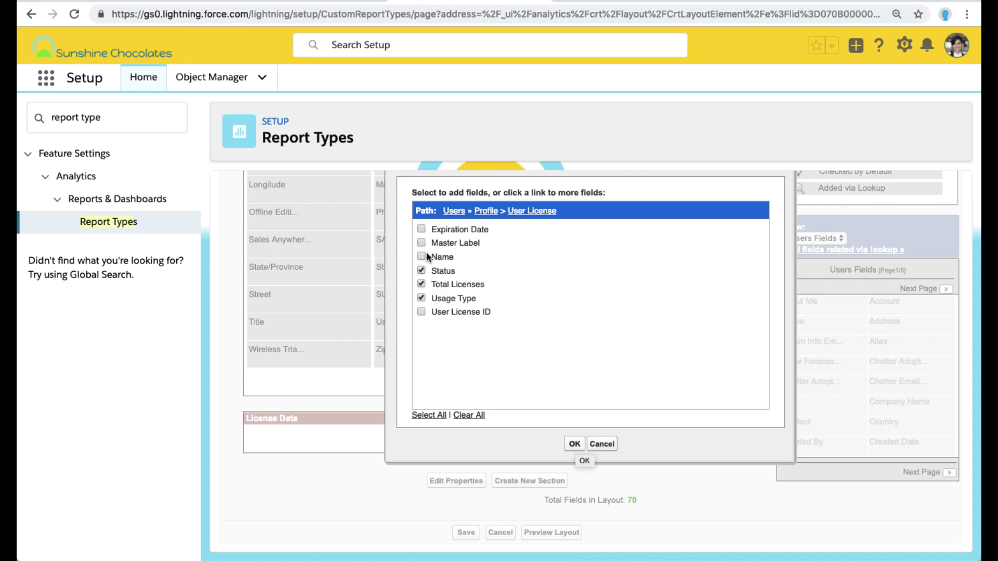
Add the license fields and move Expiration Date, Status, Total Licenses, User License, and Usage Type into License Data.
left_click(574, 443)
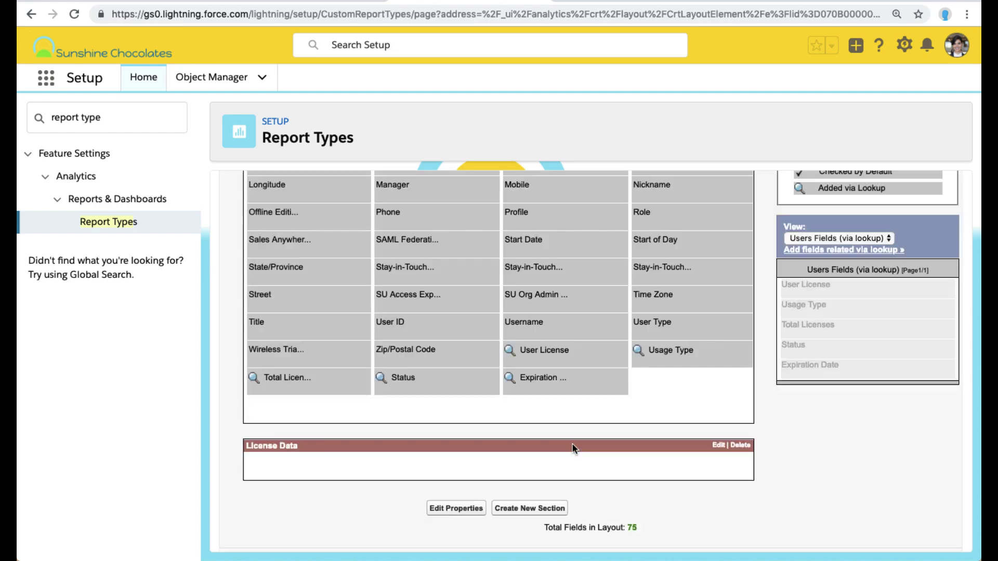
left_click_drag(541, 382, 514, 457)
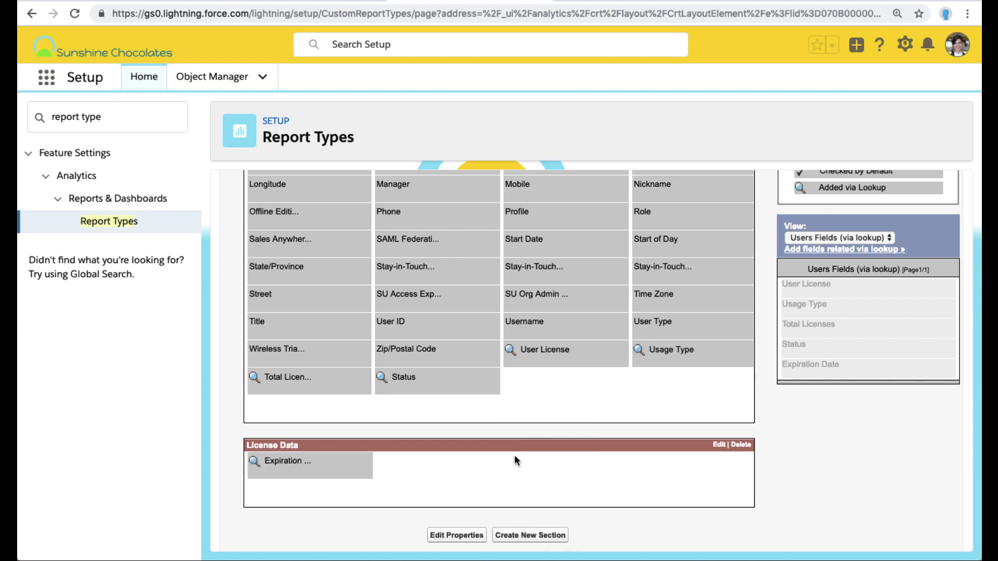
left_click(466, 388)
left_click_drag(438, 474, 439, 474)
left_click_drag(348, 387, 512, 470)
left_click_drag(581, 368, 644, 445)
left_click_drag(578, 364, 530, 442)
Save the field layout and start a new report from the Reports list.
scroll(524, 442, "down", 2)
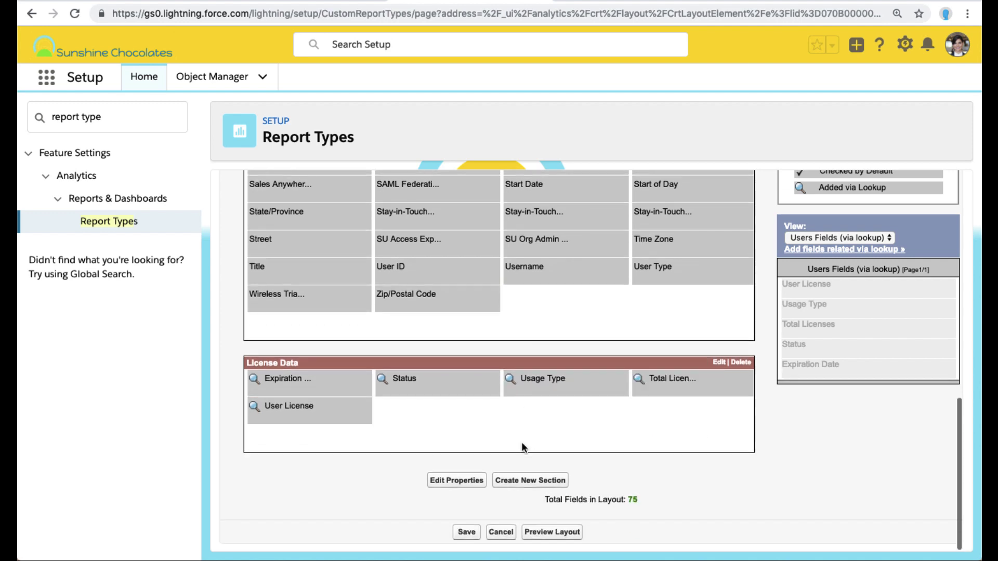
left_click(466, 532)
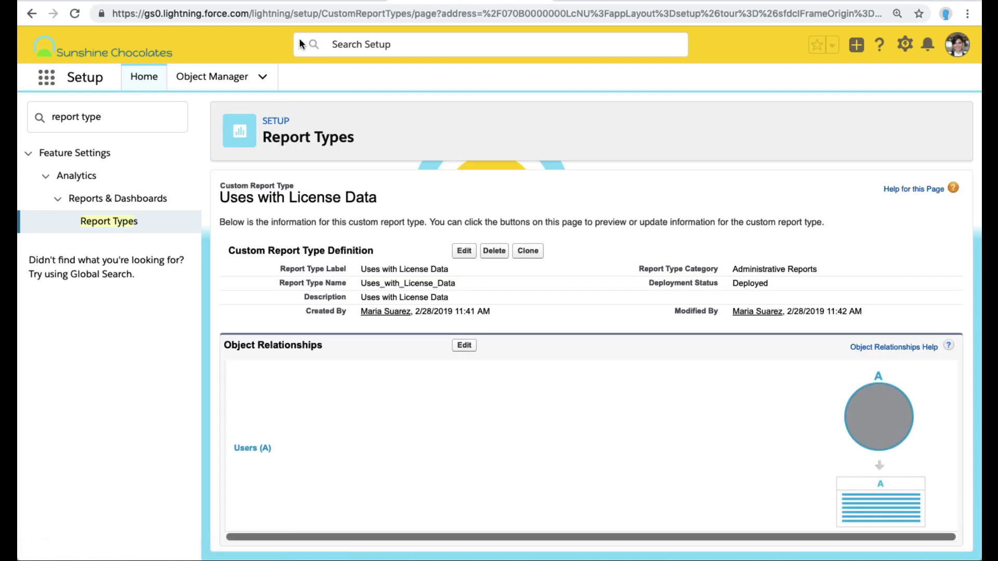
left_click(341, 1)
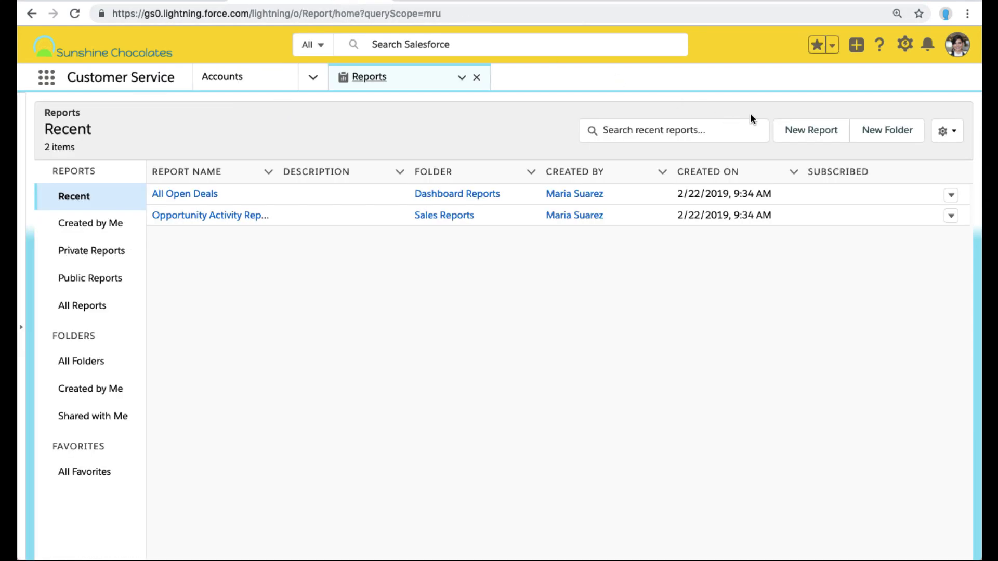
left_click(809, 130)
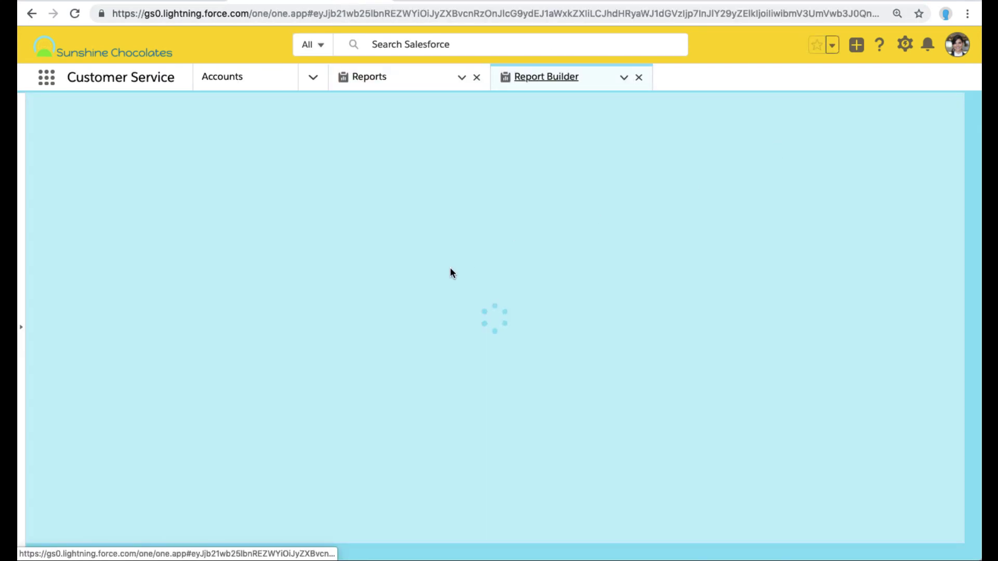
Choose the Uses with License Data type under Administrative Reports and continue.
scroll(276, 405, "down", 2)
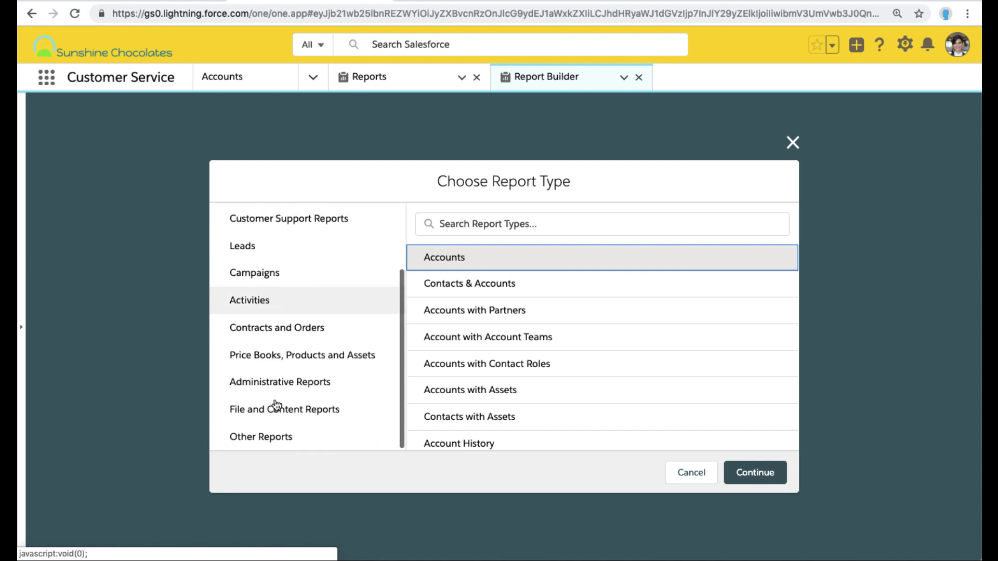
left_click(281, 383)
scroll(556, 384, "down", 1)
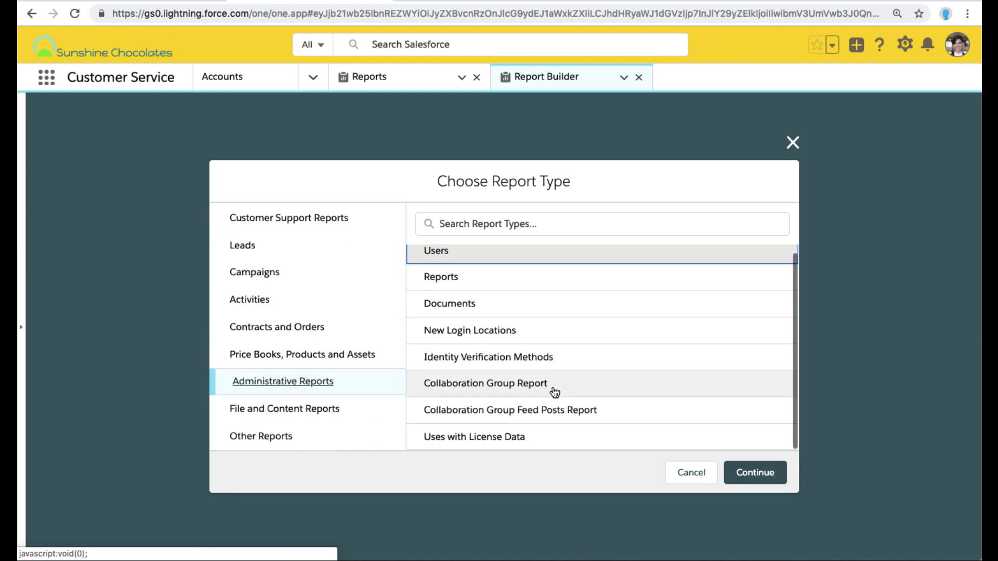
left_click(517, 440)
left_click(756, 472)
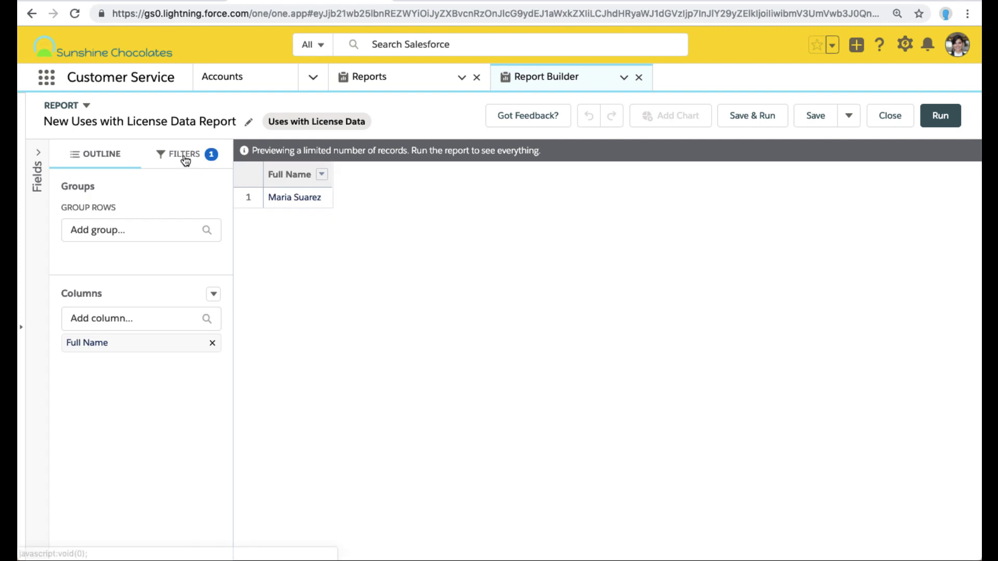
Set the Chatter Adoption Stage Modified Date filter to All Time and show the Fields list.
left_click(183, 155)
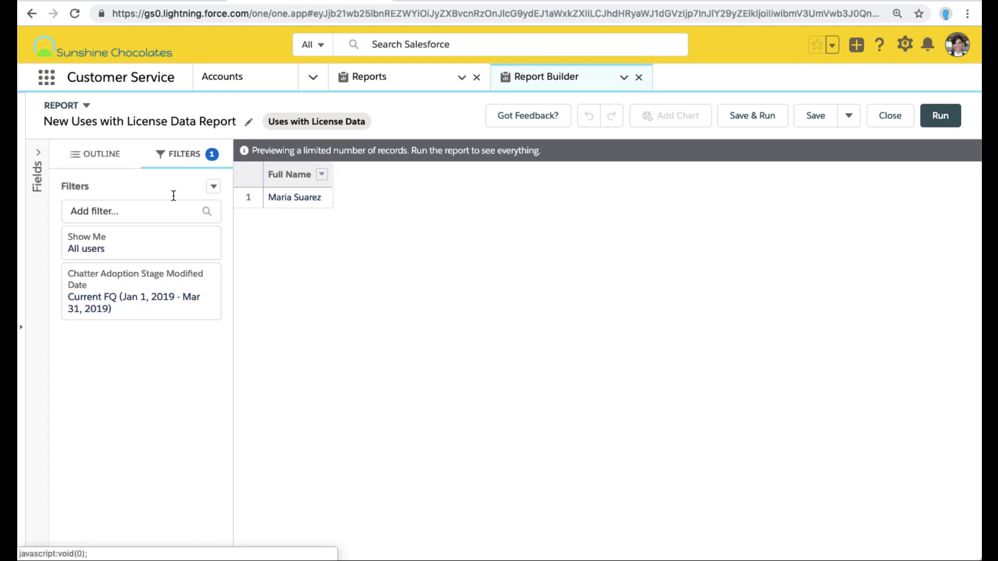
left_click(173, 290)
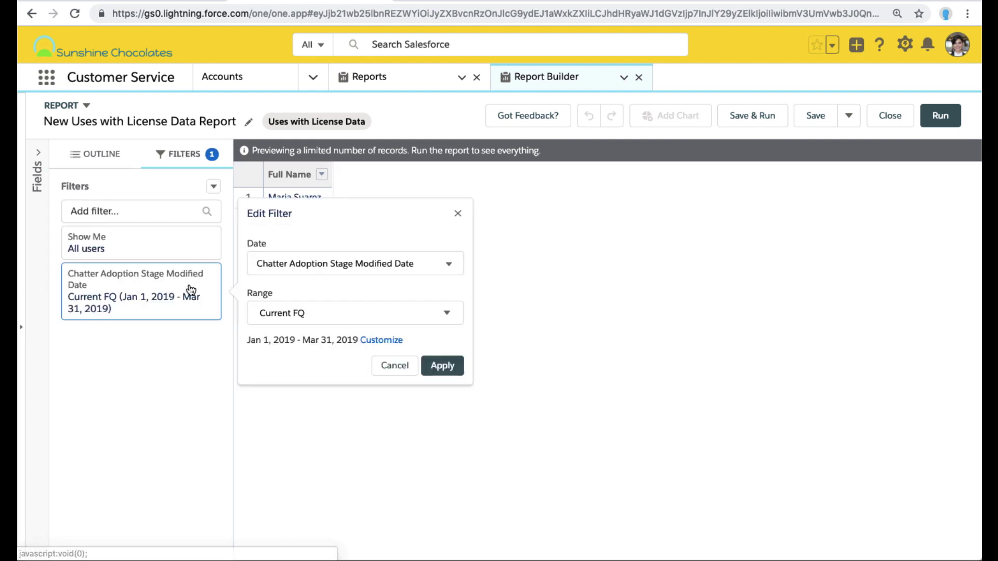
left_click(317, 318)
left_click(311, 341)
left_click(450, 369)
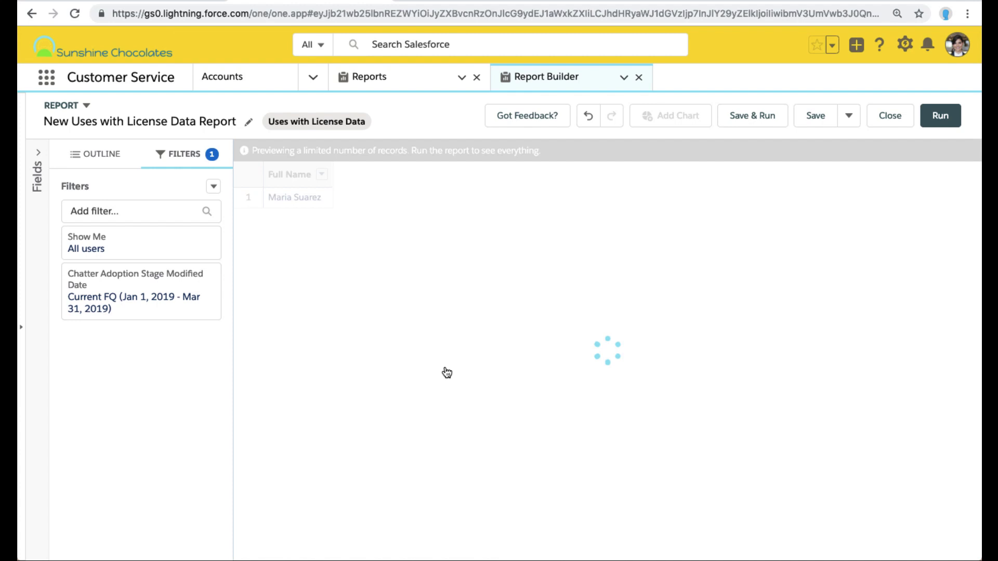
left_click(96, 158)
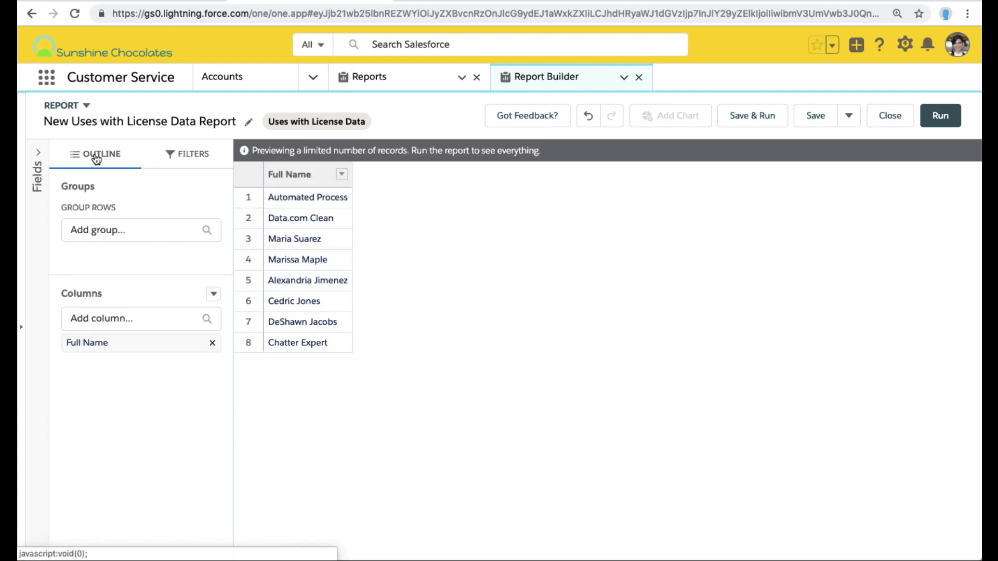
left_click(36, 154)
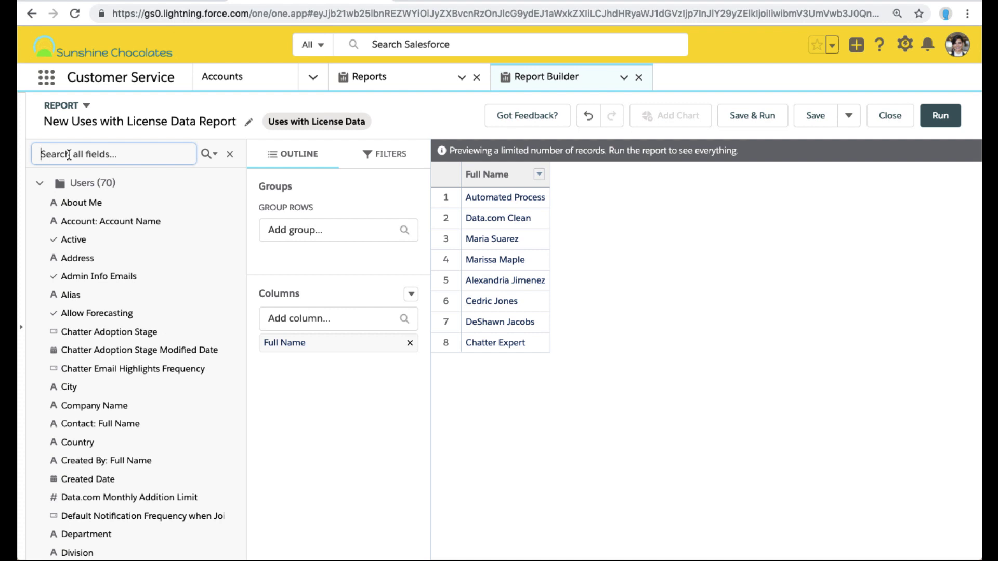
Add Profile: Name, User License: Name, Status, and Total Licenses as report columns.
type("profile")
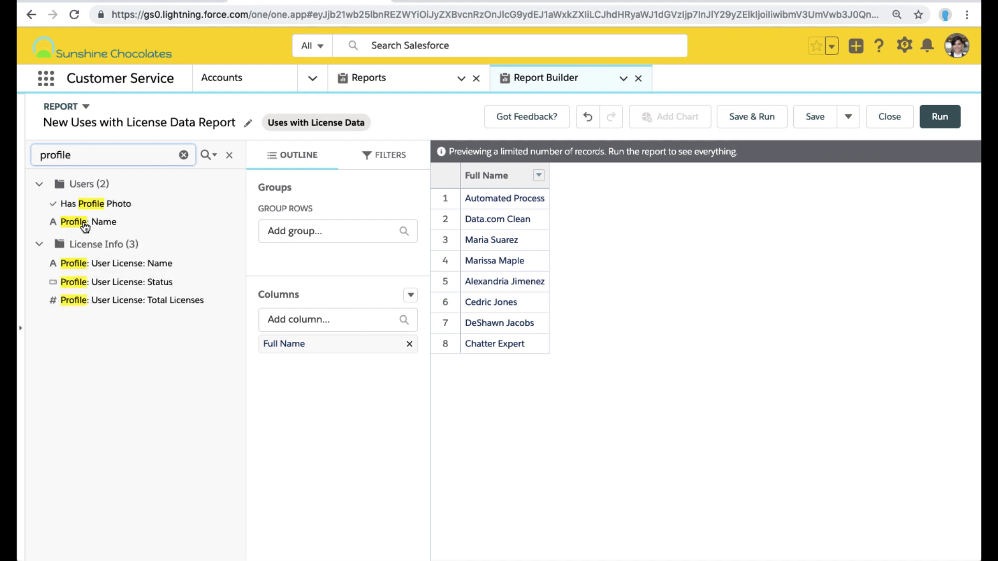
left_click(84, 227)
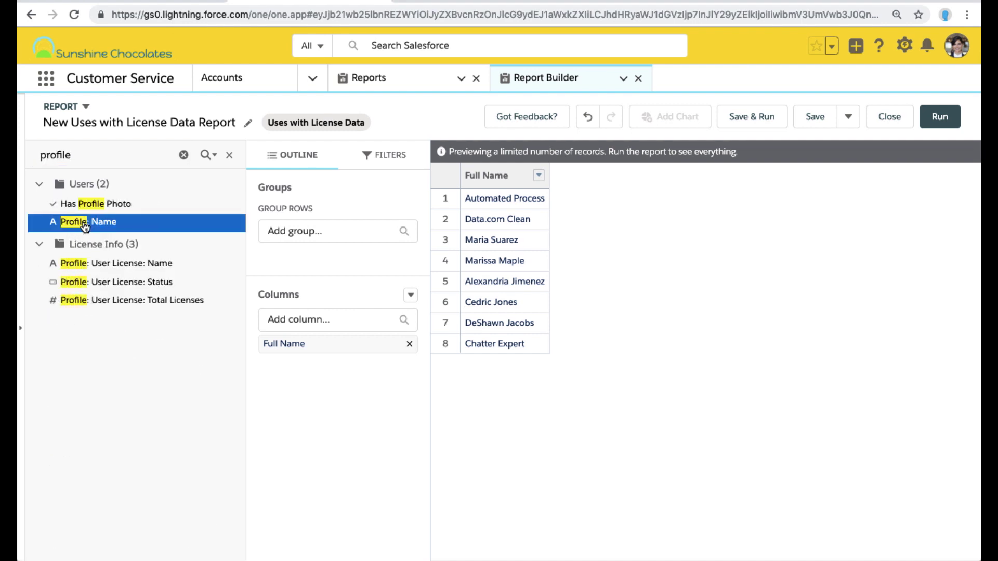
double_click(71, 226)
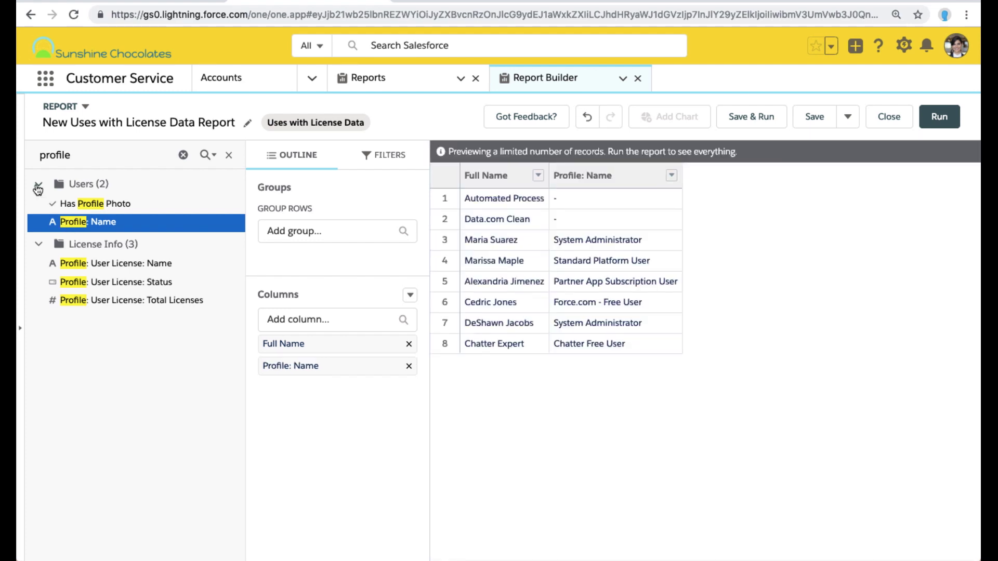
double_click(90, 159)
key("BackSpace")
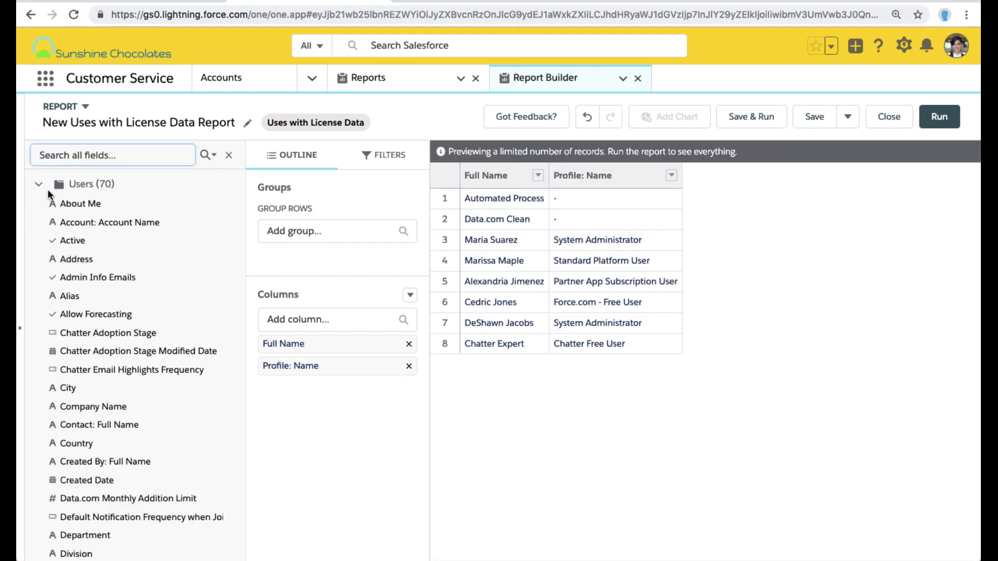
left_click(38, 185)
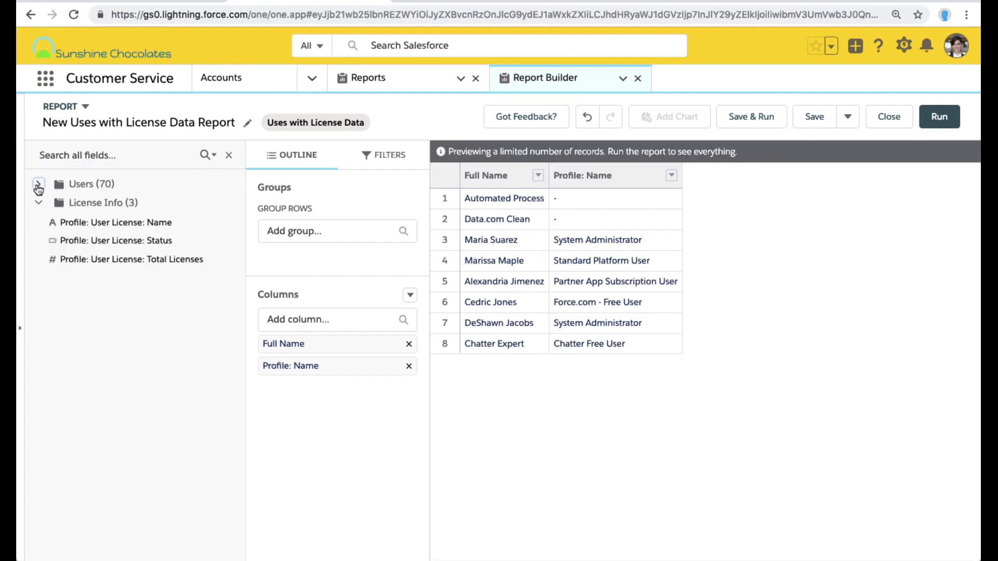
double_click(141, 227)
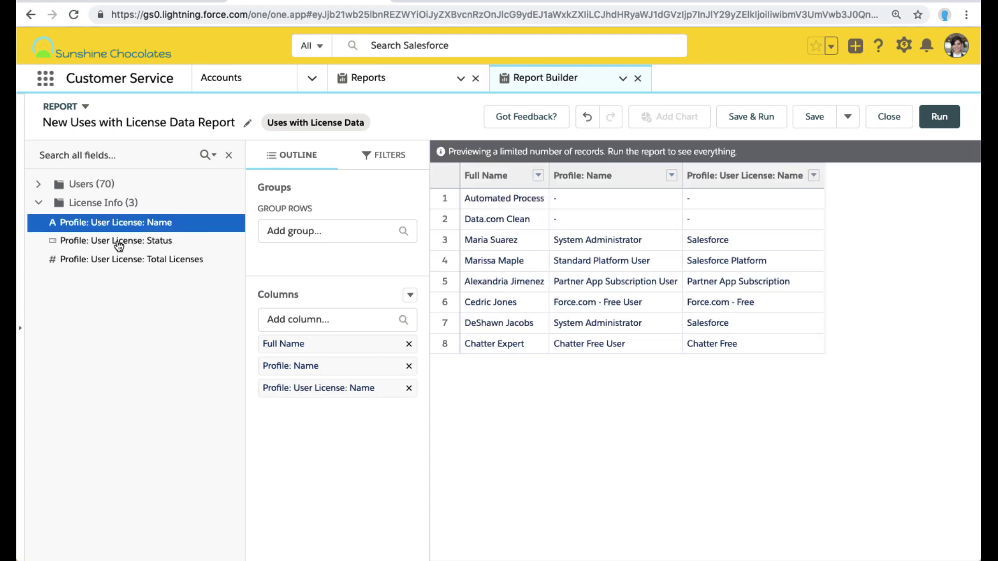
double_click(119, 244)
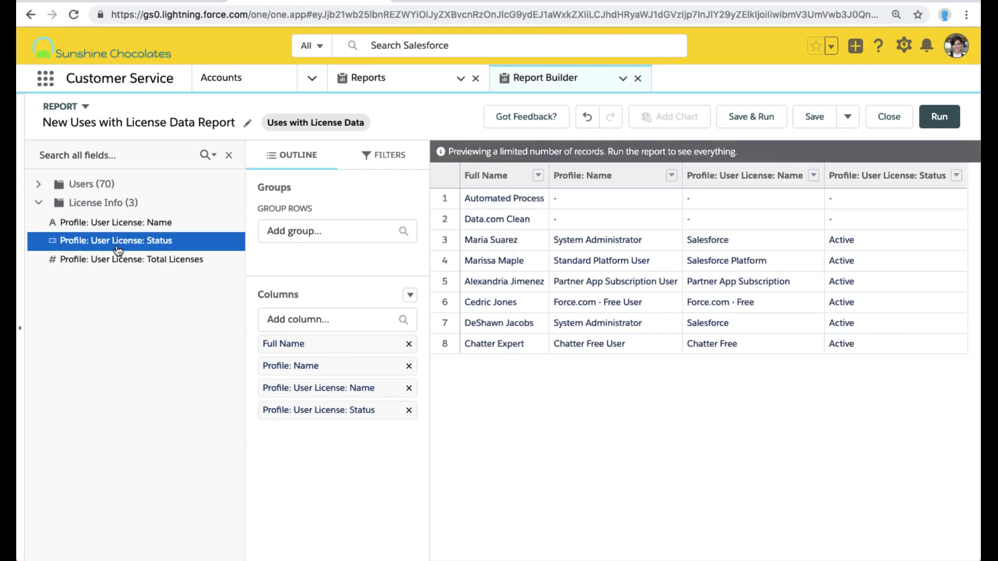
double_click(115, 259)
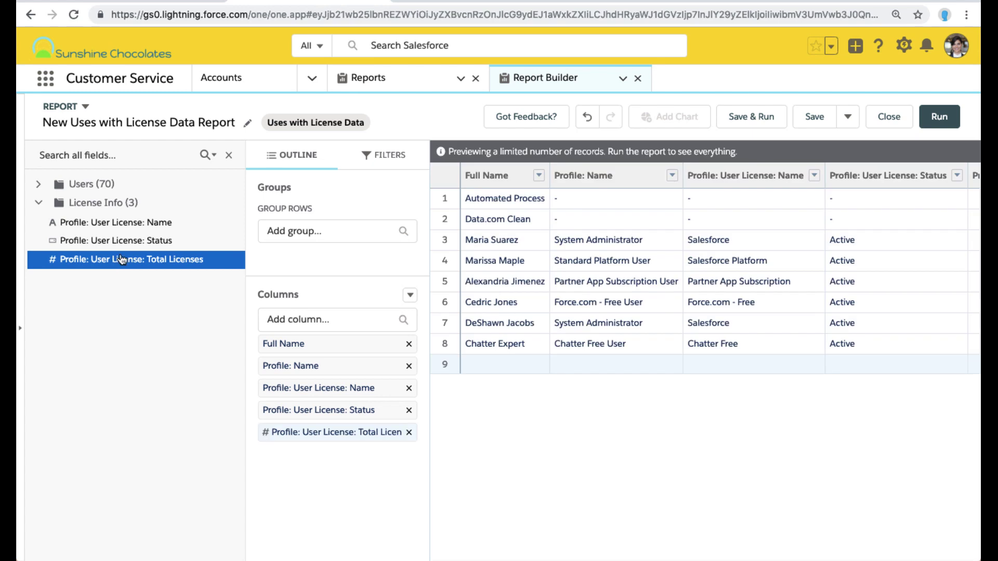
Filter on Profile: User License: Name not equal to blank, leaving 6 users.
left_click(231, 156)
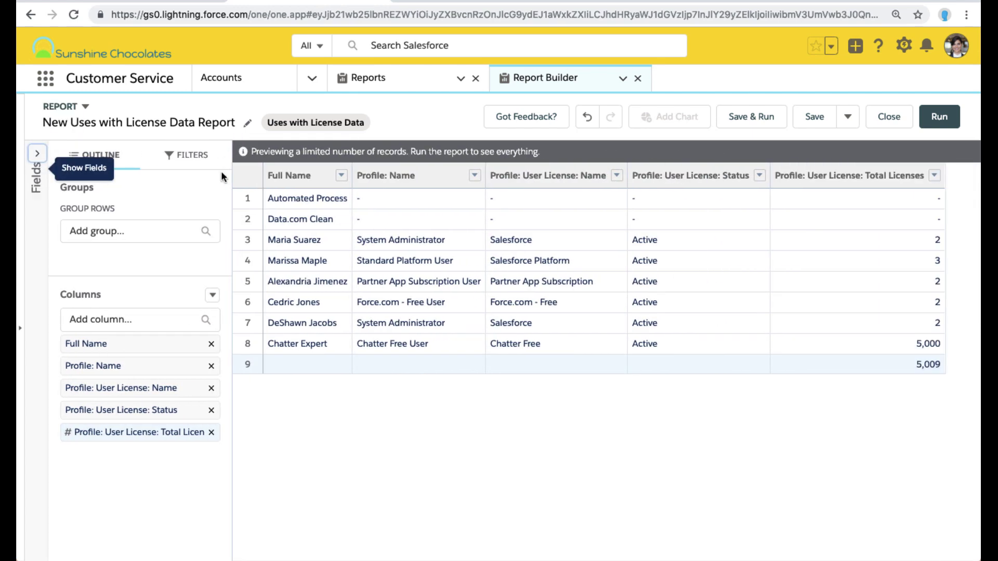
left_click(186, 154)
left_click(139, 212)
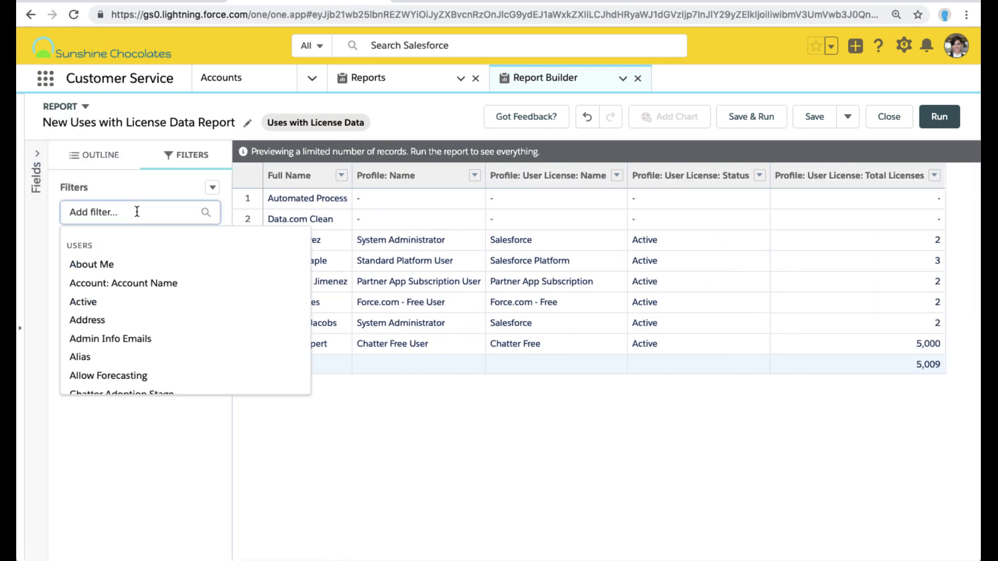
type("license")
left_click(133, 265)
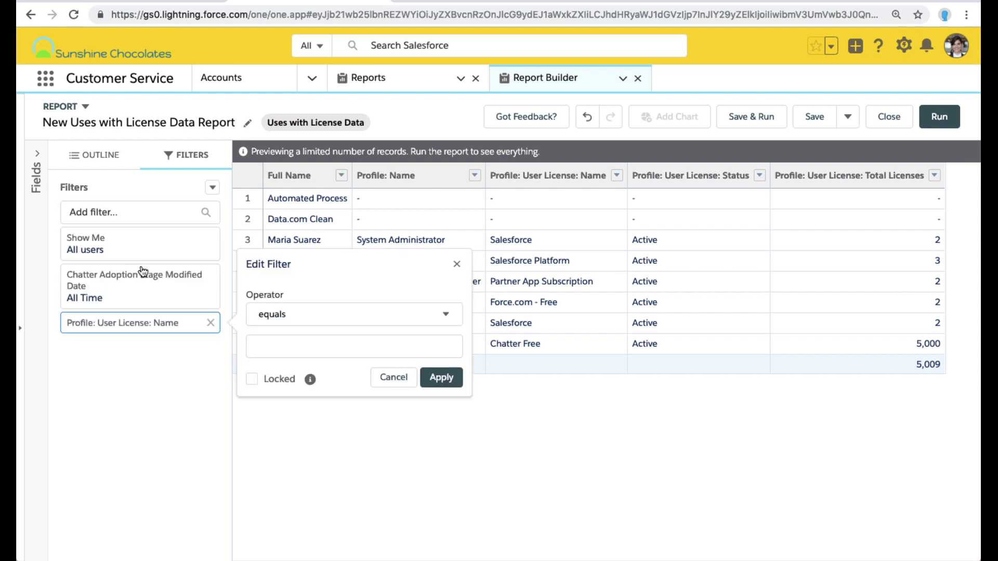
left_click(325, 320)
left_click(317, 368)
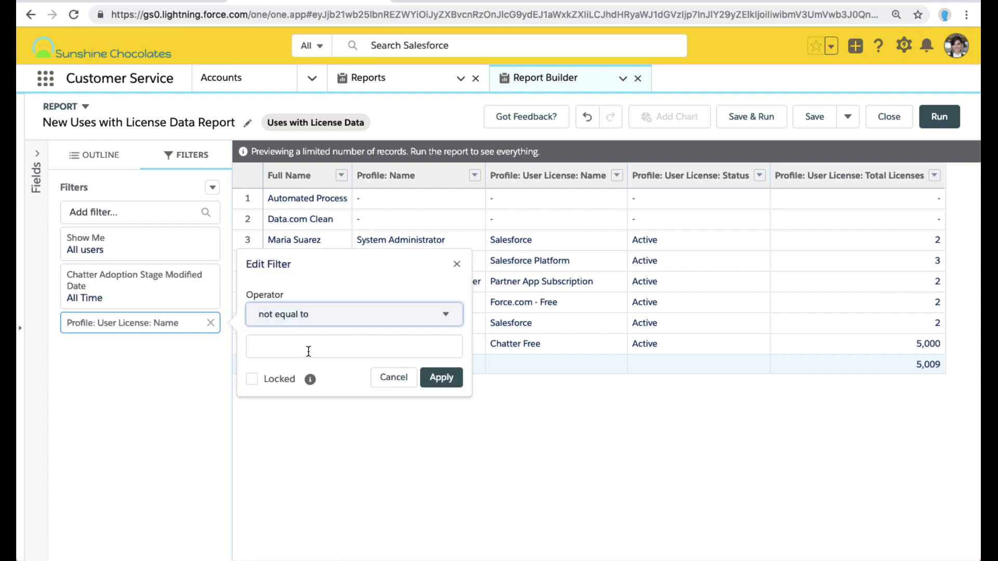
left_click(307, 347)
left_click(439, 376)
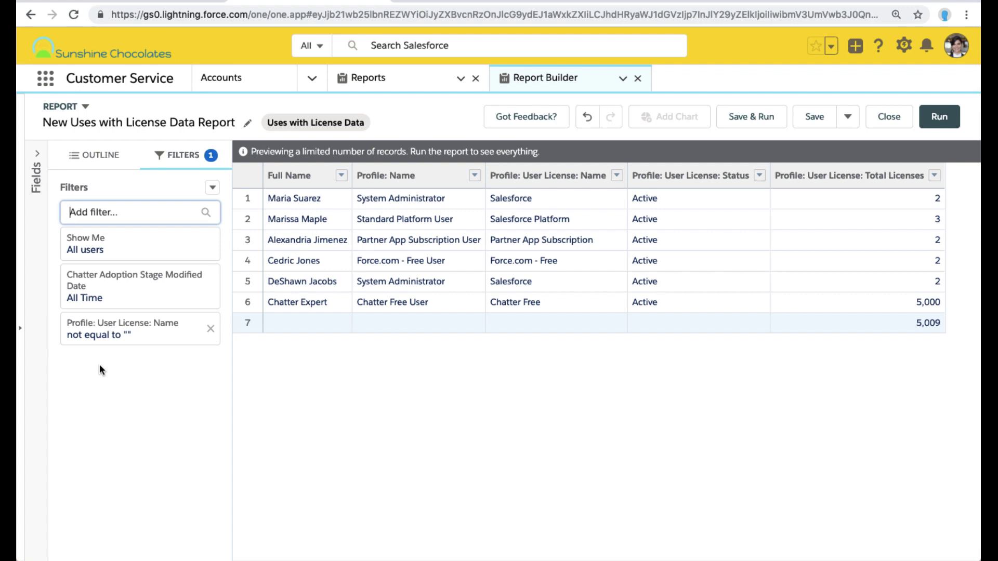
left_click(100, 156)
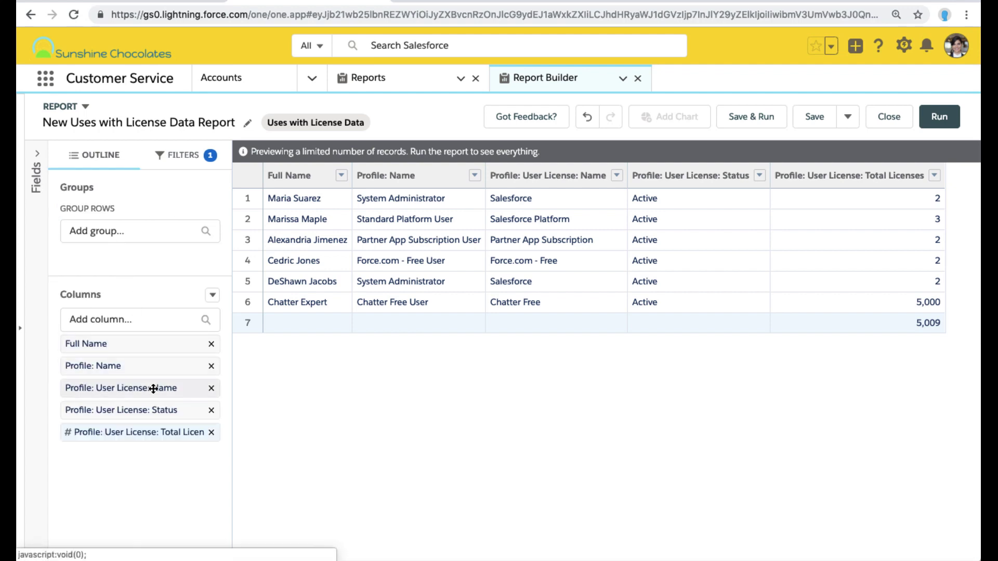
Group rows by Profile: User License: Name and run the report.
left_click_drag(151, 388, 136, 252)
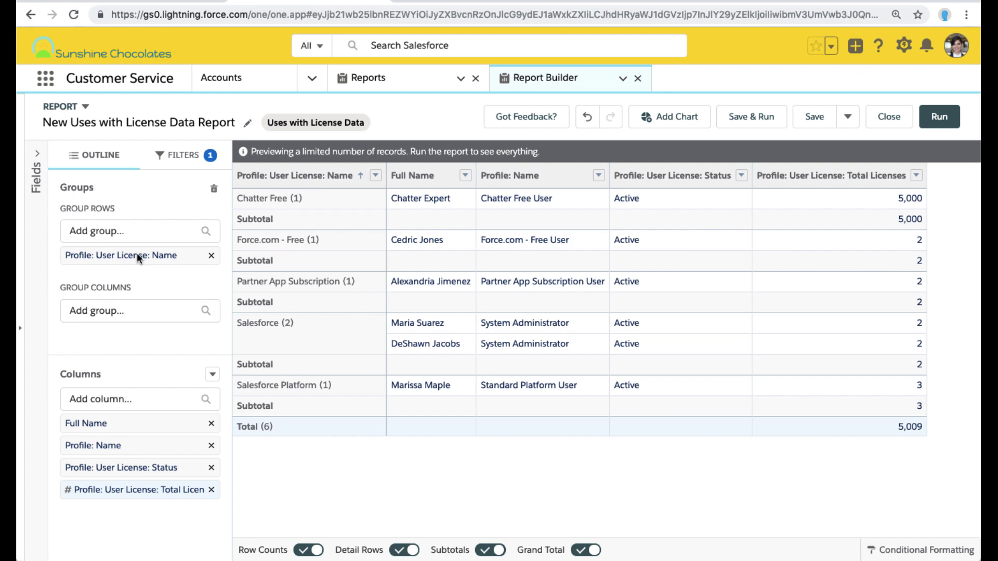
left_click(939, 118)
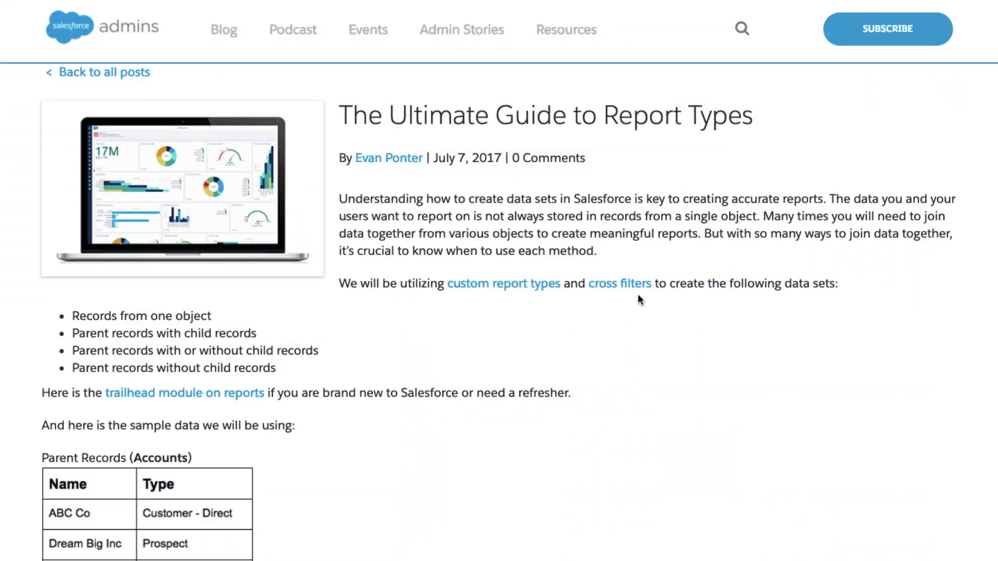
scroll(638, 294, "down", 5)
scroll(637, 294, "down", 15)
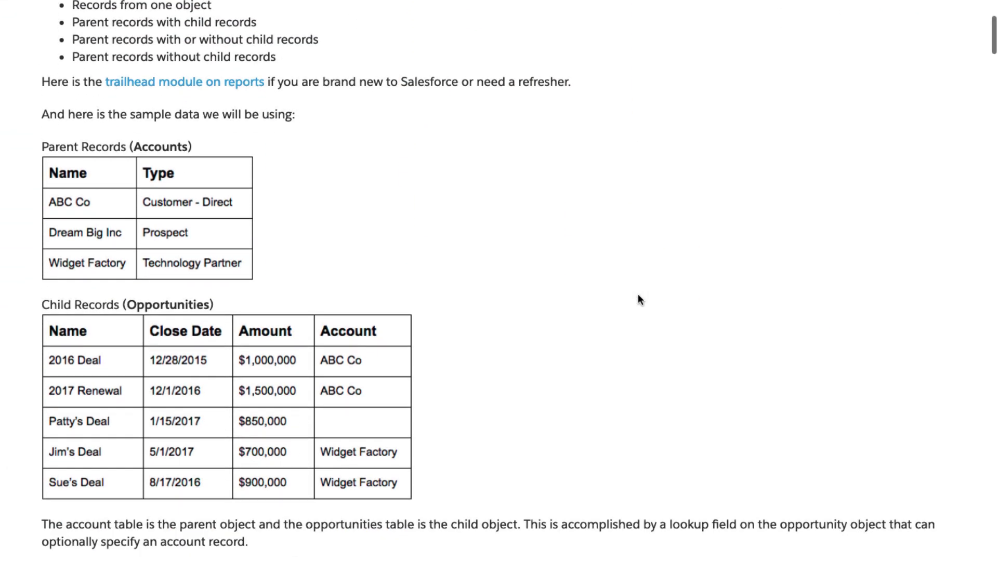
scroll(638, 294, "down", 6)
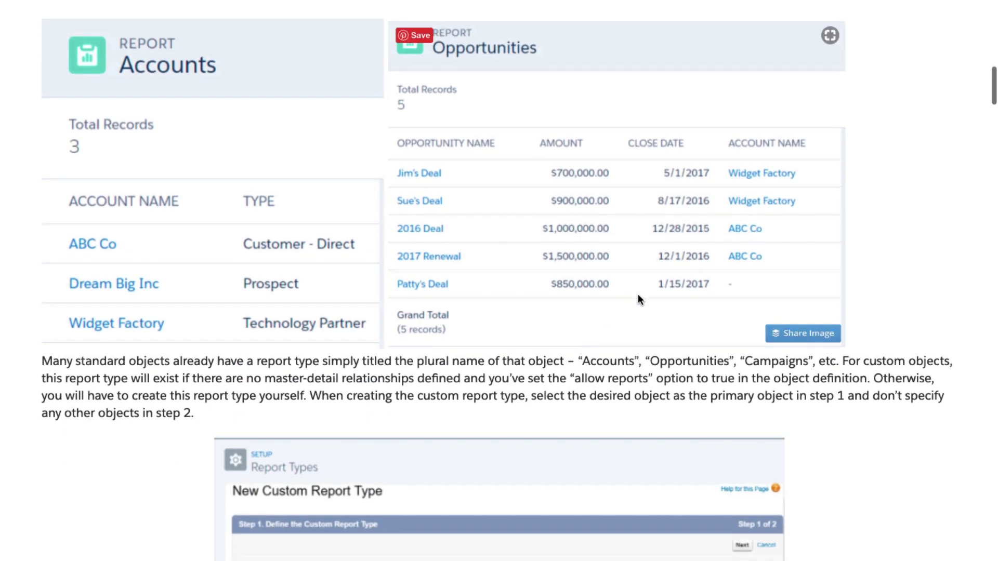
scroll(637, 294, "up", 20)
scroll(637, 299, "up", 8)
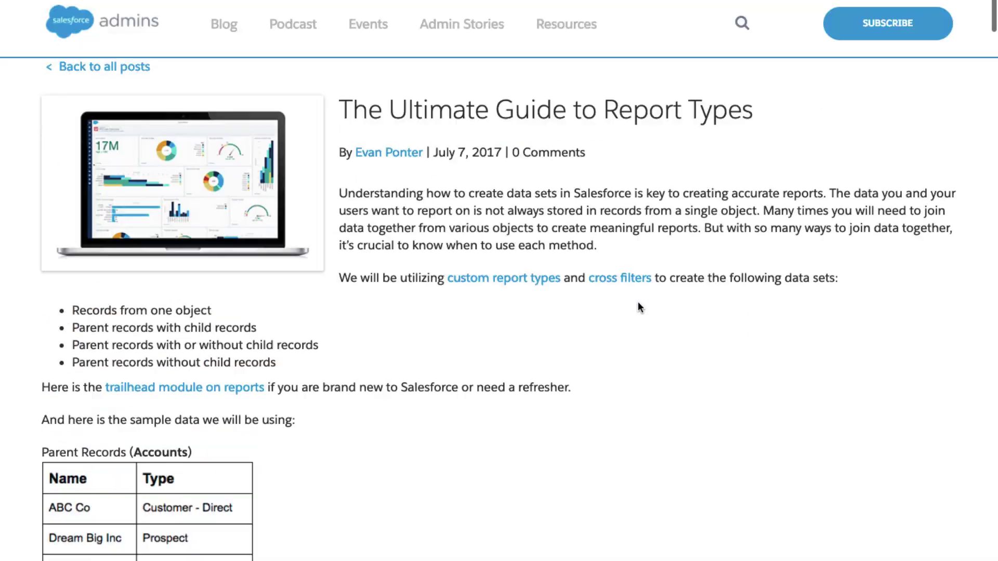